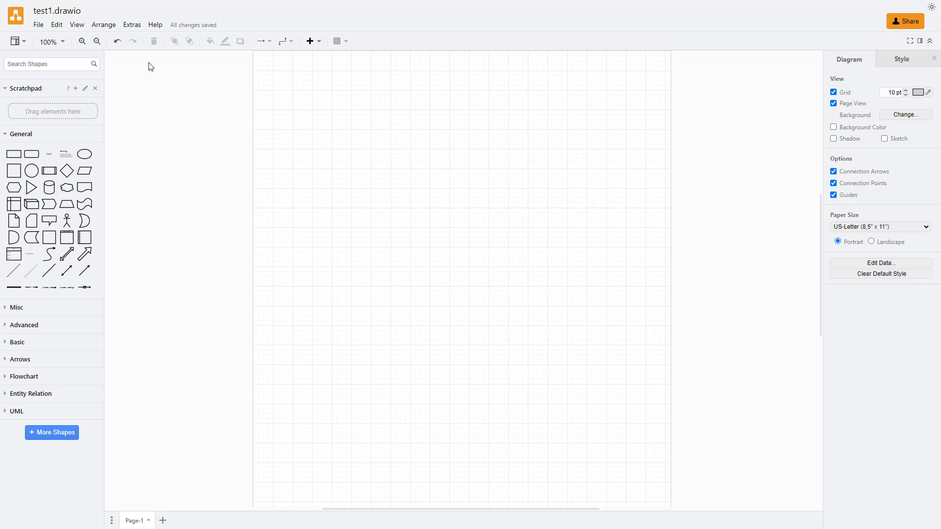
Examine the list of installed plugins for the plugins/animation.js entry.
left_click(131, 27)
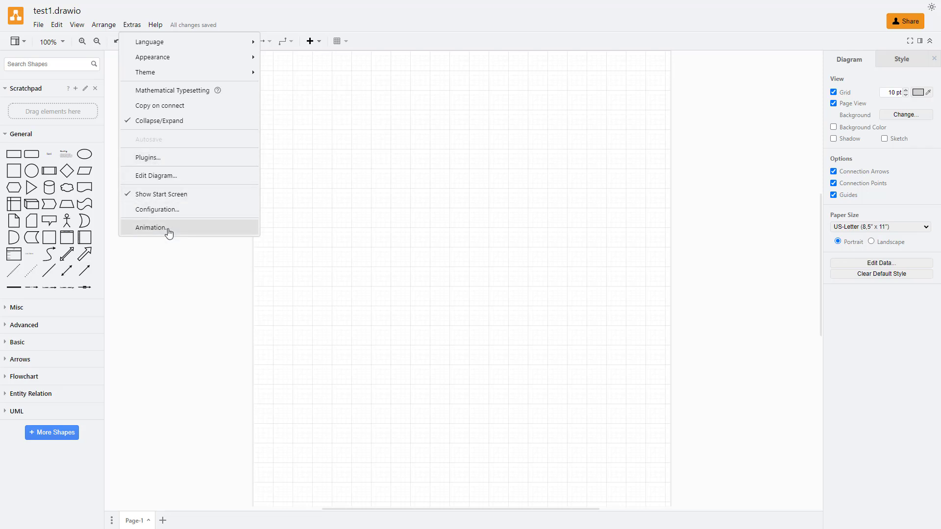
left_click(161, 161)
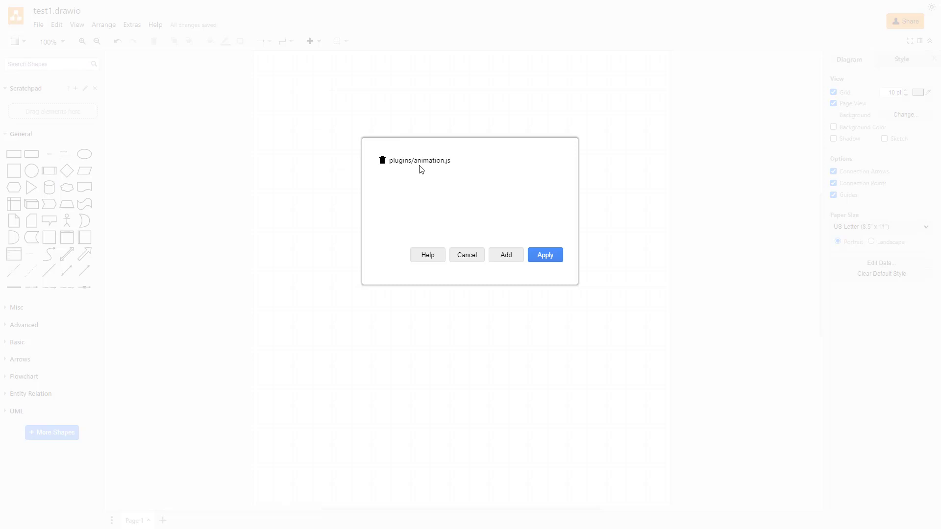
left_click_drag(390, 162, 457, 176)
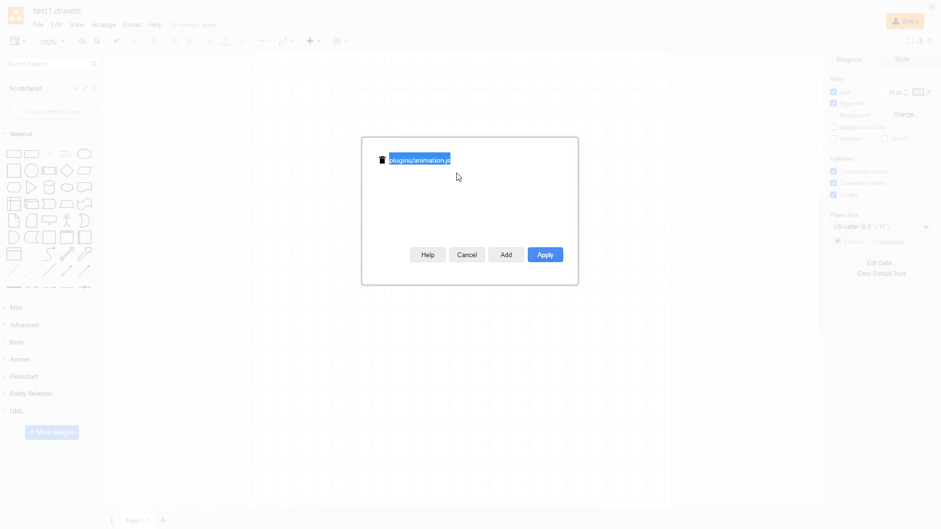
left_click(402, 180)
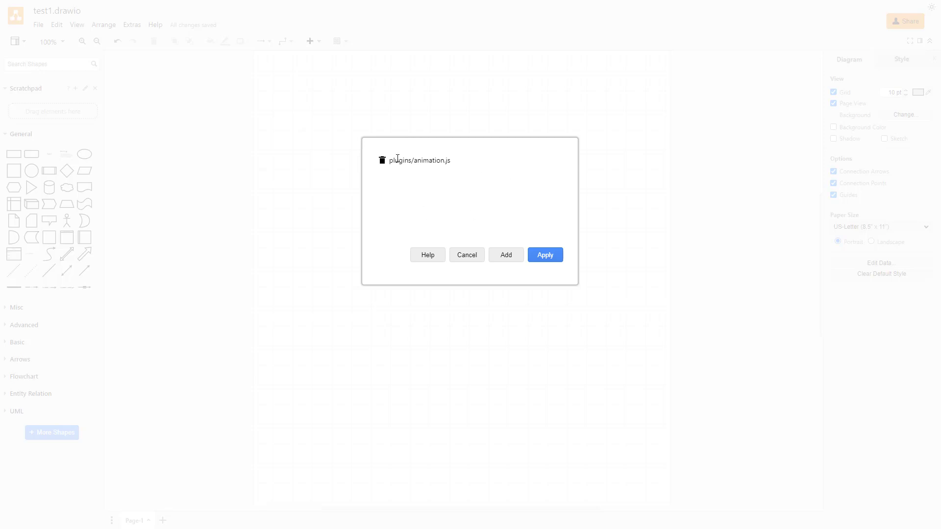
left_click_drag(398, 158, 451, 166)
left_click(434, 157)
left_click(453, 167)
left_click(507, 259)
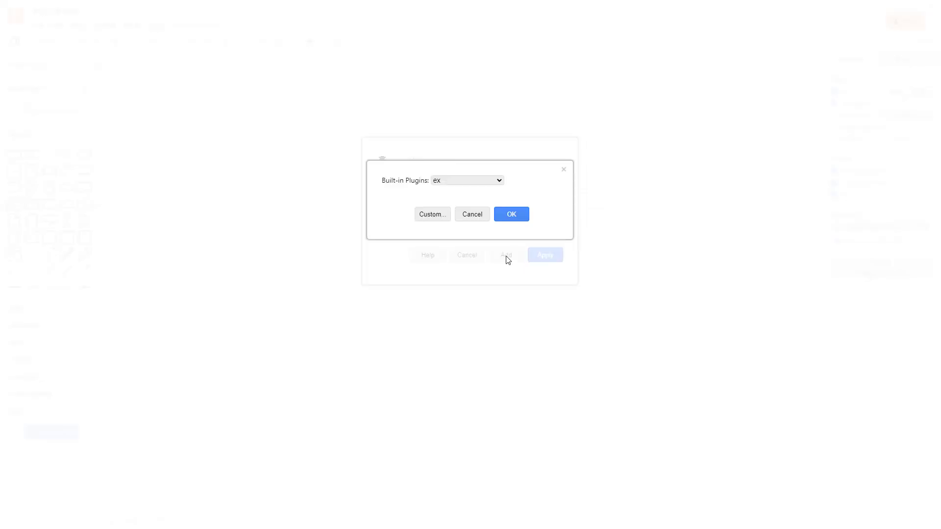
left_click(484, 185)
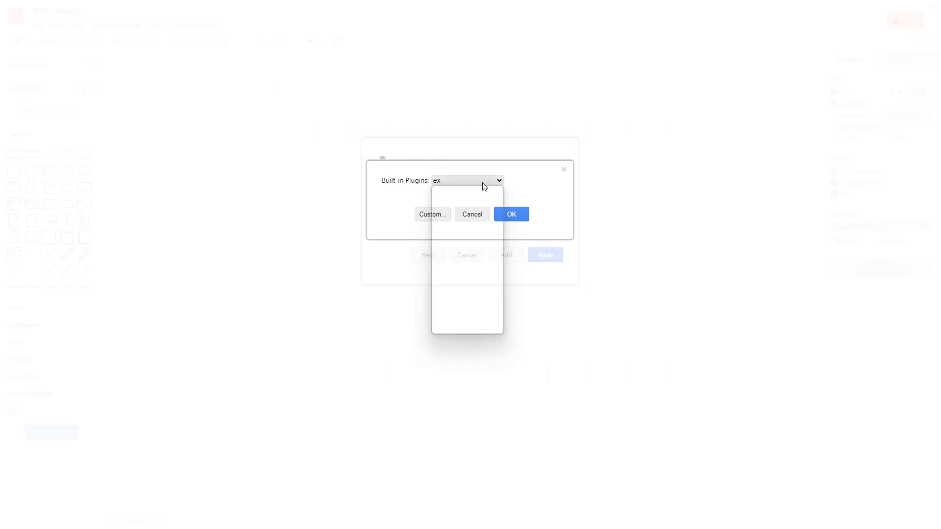
left_click(490, 266)
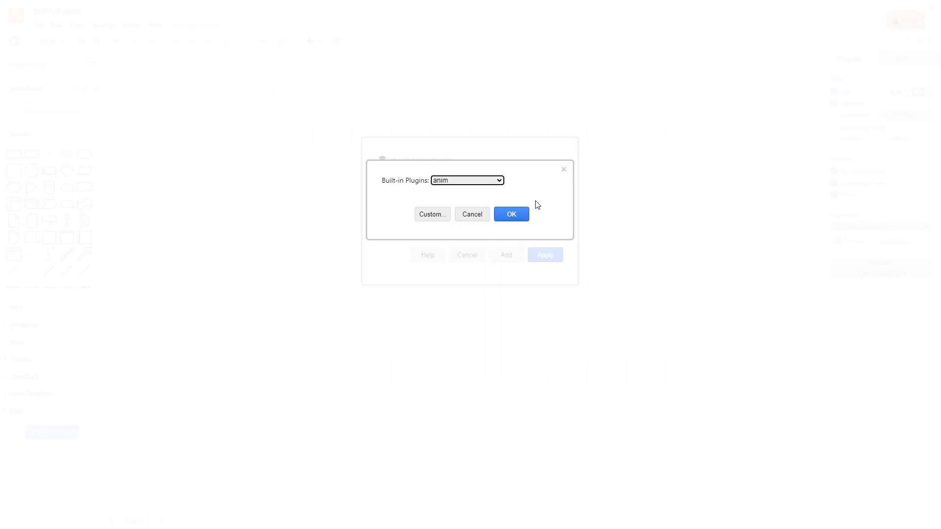
left_click(564, 170)
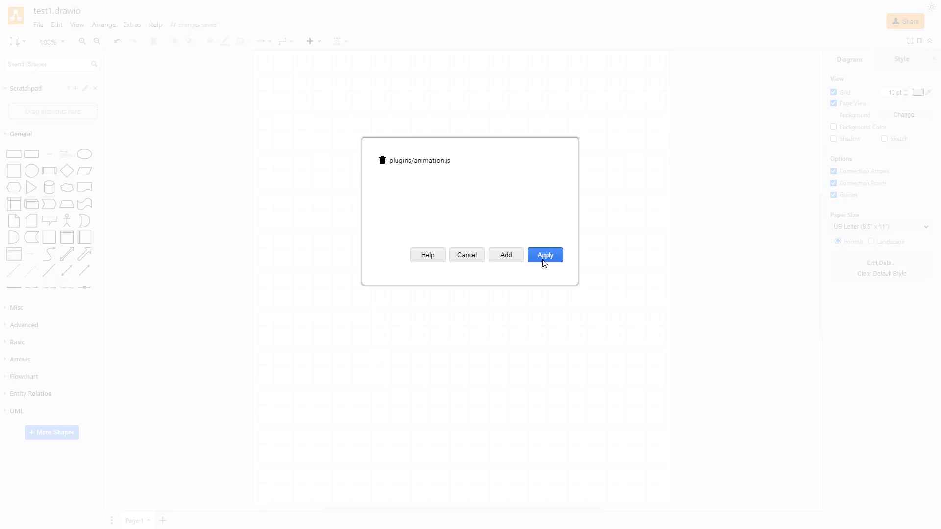
left_click(477, 257)
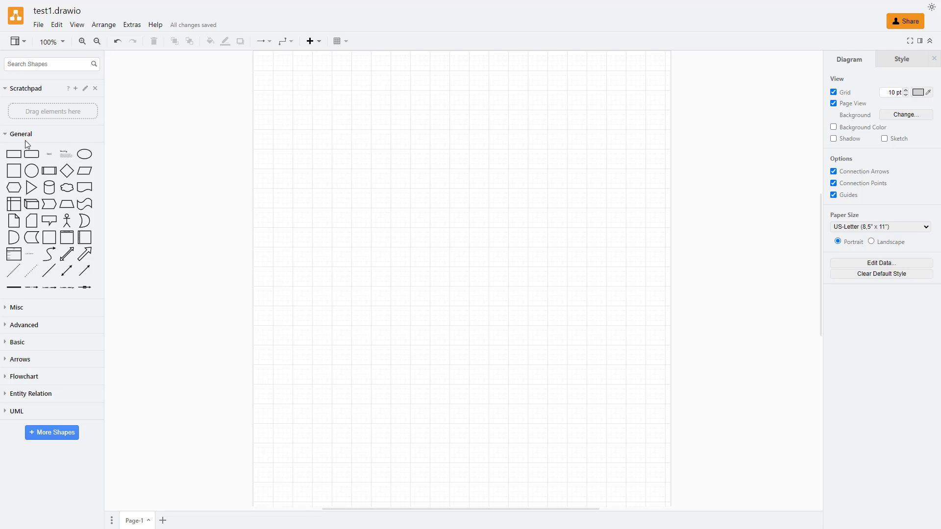
Place a rounded rectangle in the upper middle of the page and label it START.
left_click_drag(31, 154, 459, 164)
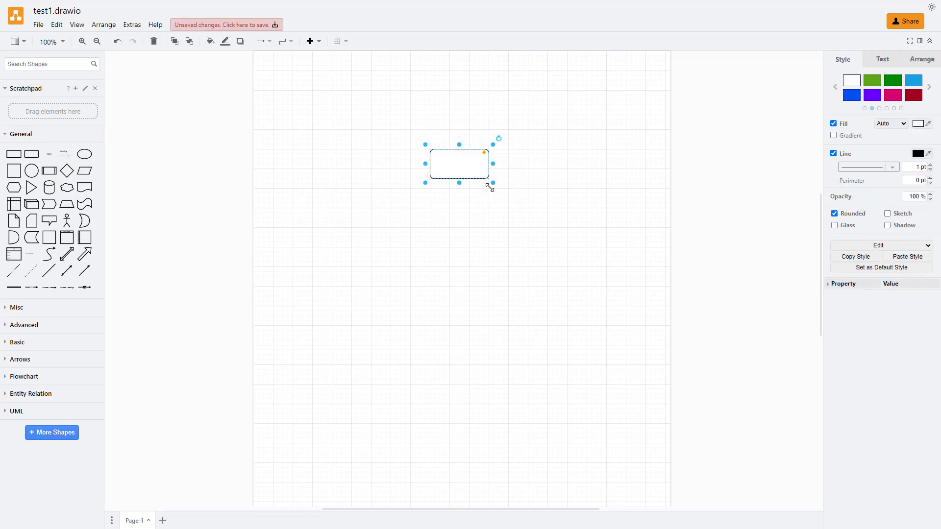
double_click(468, 167)
type("START")
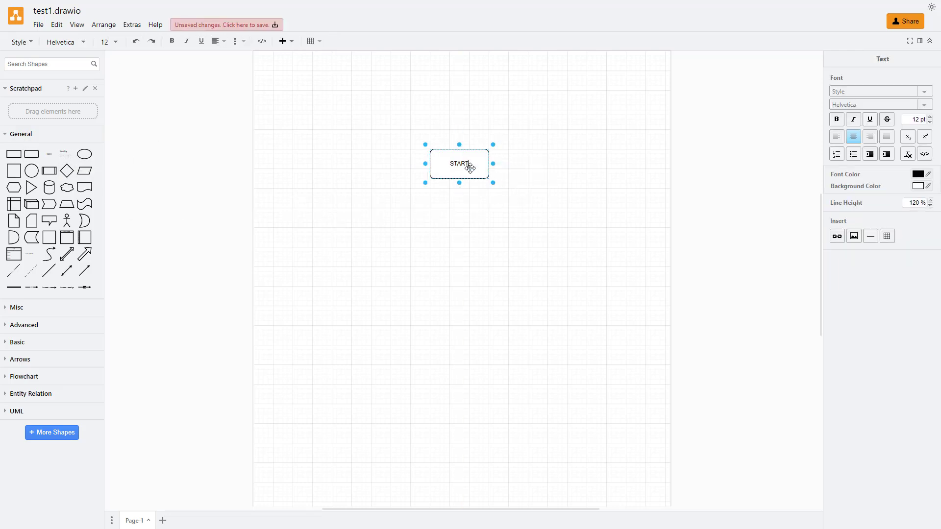
left_click(483, 182)
Duplicate the START box directly below the original and label the copy EXECUTE.
left_click(480, 175)
key("ctrl+c")
left_click_drag(481, 177, 480, 230)
double_click(459, 217)
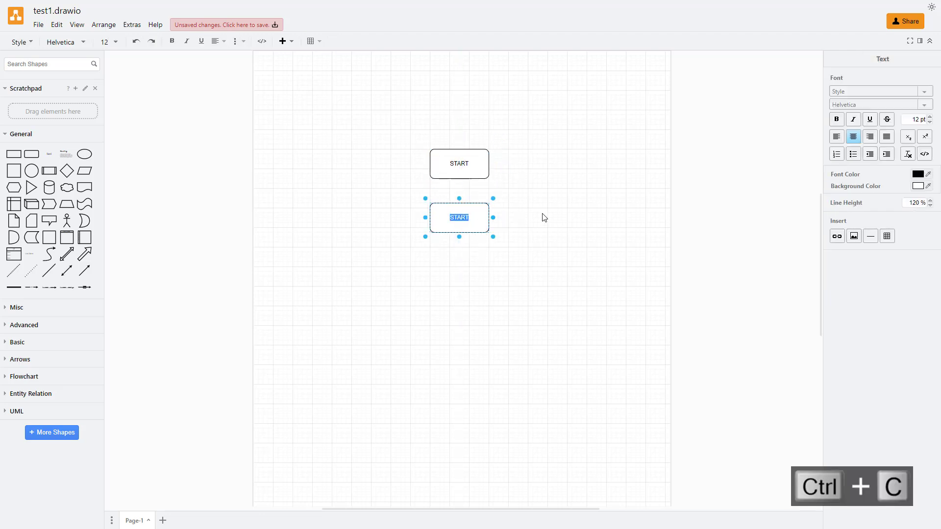
type("EXECUTE")
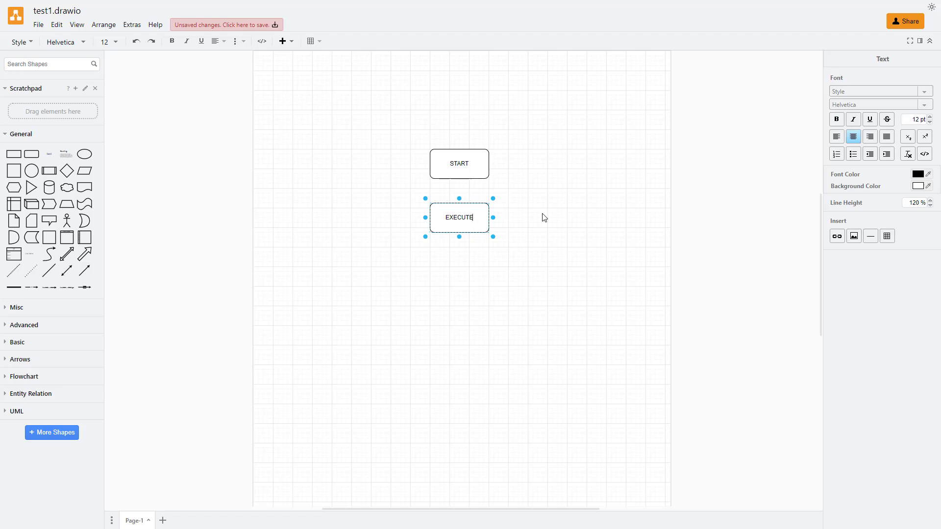
left_click(545, 217)
Duplicate the EXECUTE box directly below the original and label the copy END.
left_click(485, 216)
key("ctrl+c")
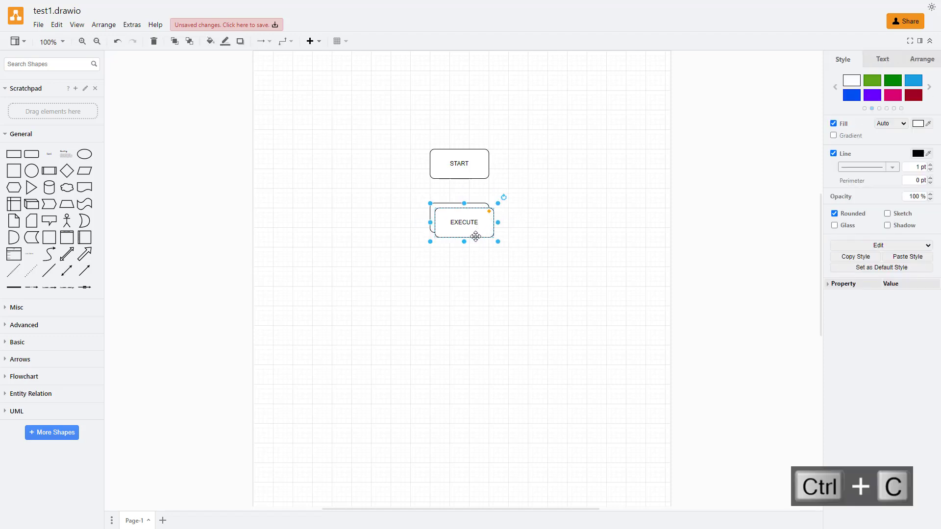
left_click_drag(467, 221, 467, 270)
double_click(467, 270)
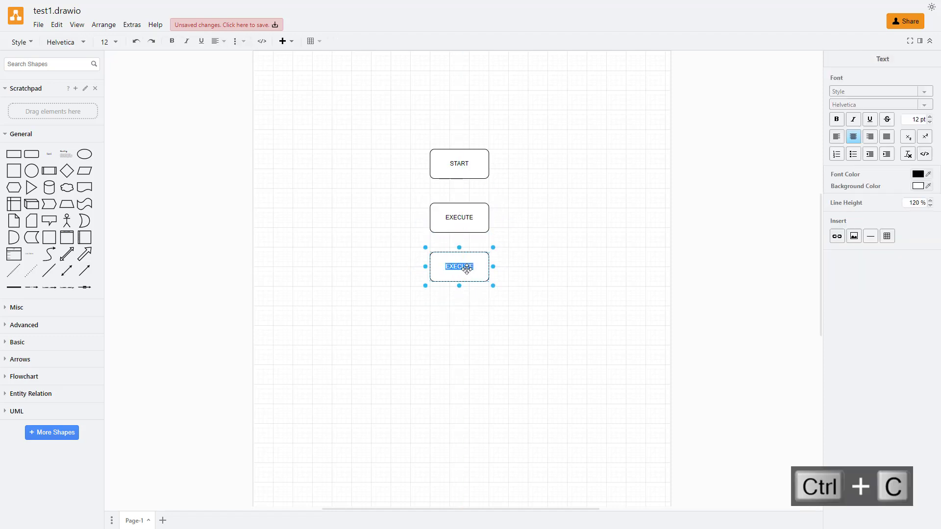
type("END")
left_click(575, 183)
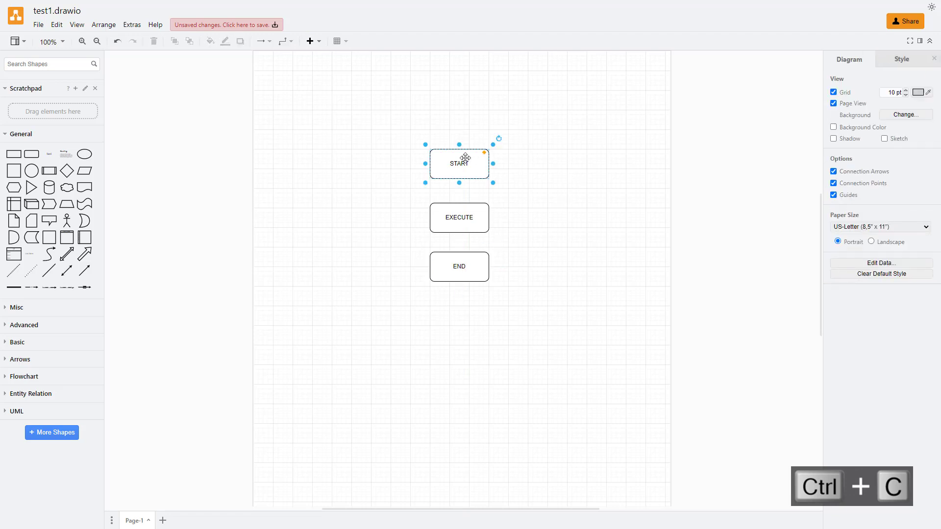
Apply the dark red style to START, dark green to EXECUTE and purple to END.
left_click(460, 161)
left_click(907, 97)
left_click(471, 217)
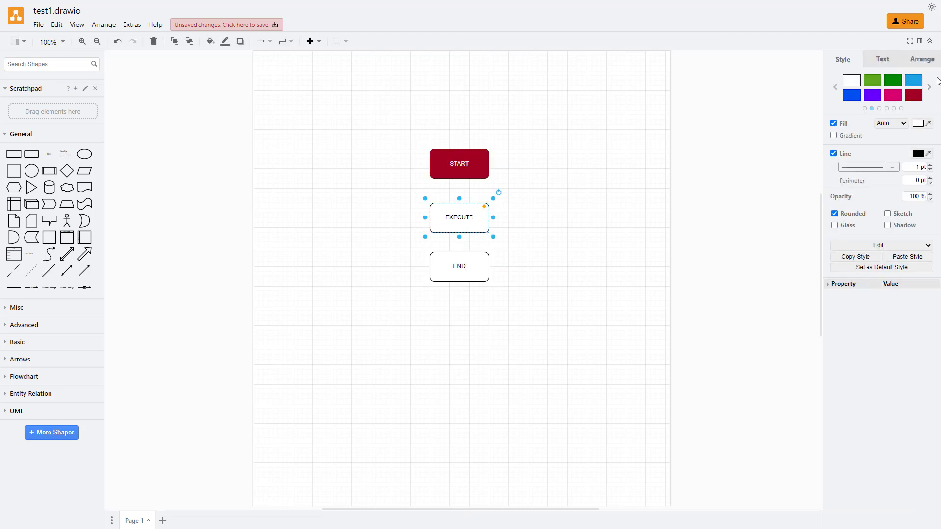
left_click(889, 84)
left_click(466, 267)
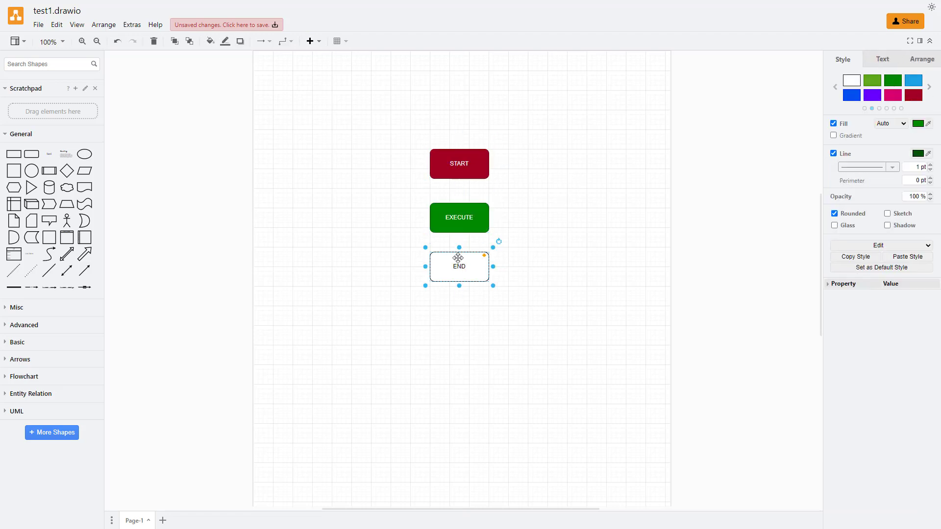
left_click(871, 96)
Move the EXECUTE and END boxes up so the three boxes are closely and evenly spaced.
left_click_drag(466, 214, 466, 204)
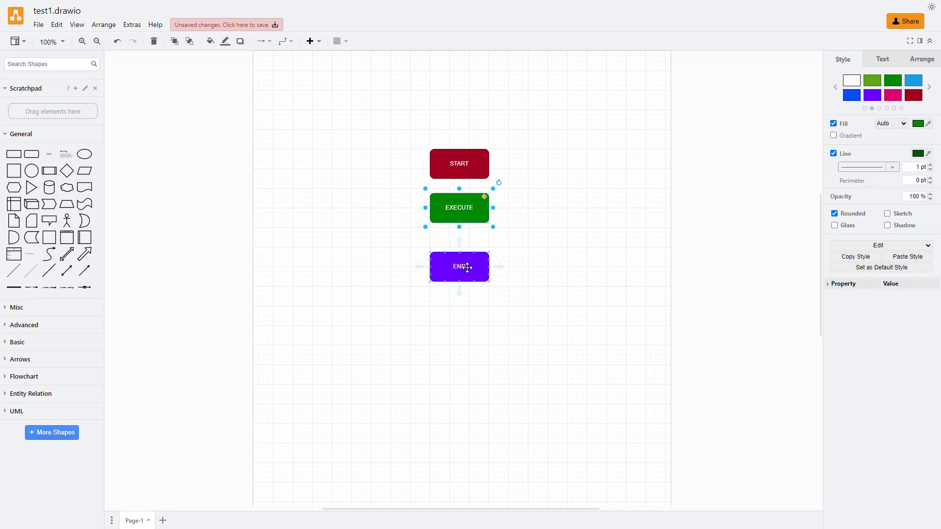
left_click_drag(467, 268, 468, 253)
left_click(625, 286)
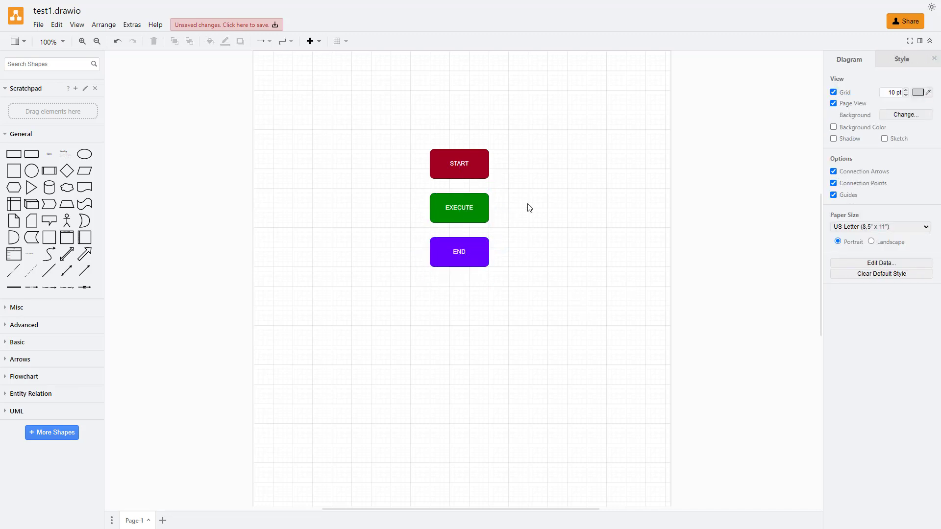
Open the animation editor beside the boxes and delete its existing script.
scroll(456, 177, "up", 6)
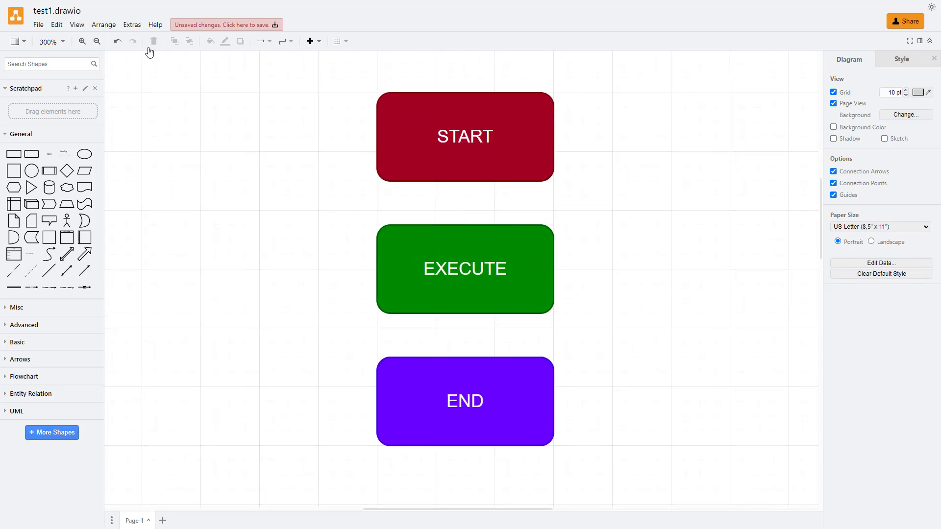
left_click(132, 25)
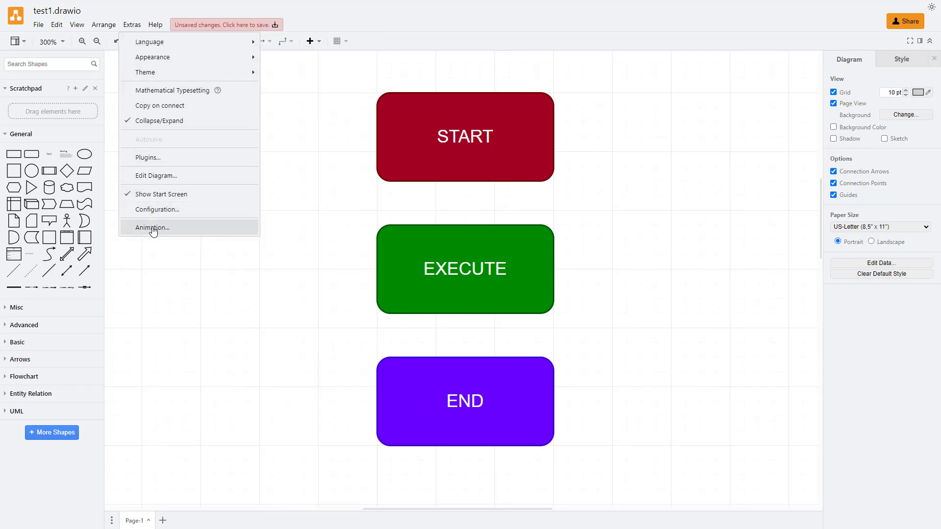
left_click(147, 228)
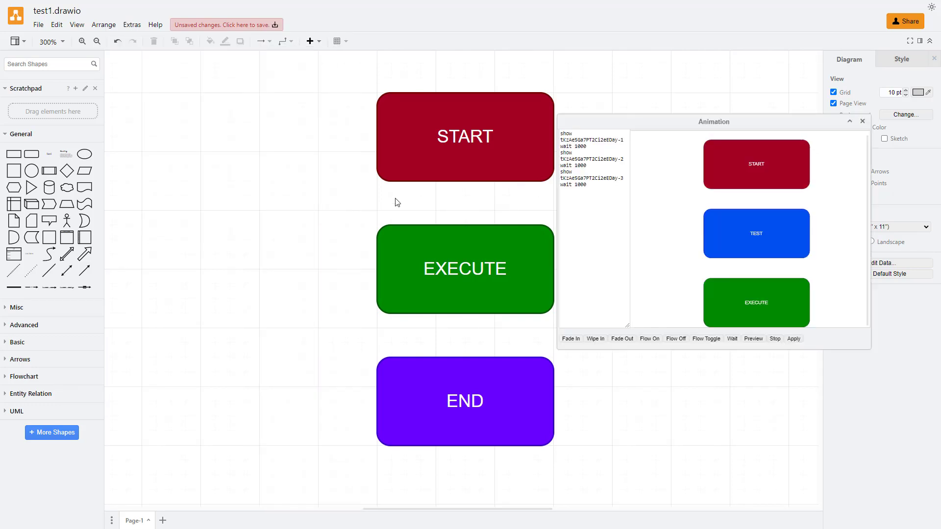
left_click_drag(634, 118, 677, 101)
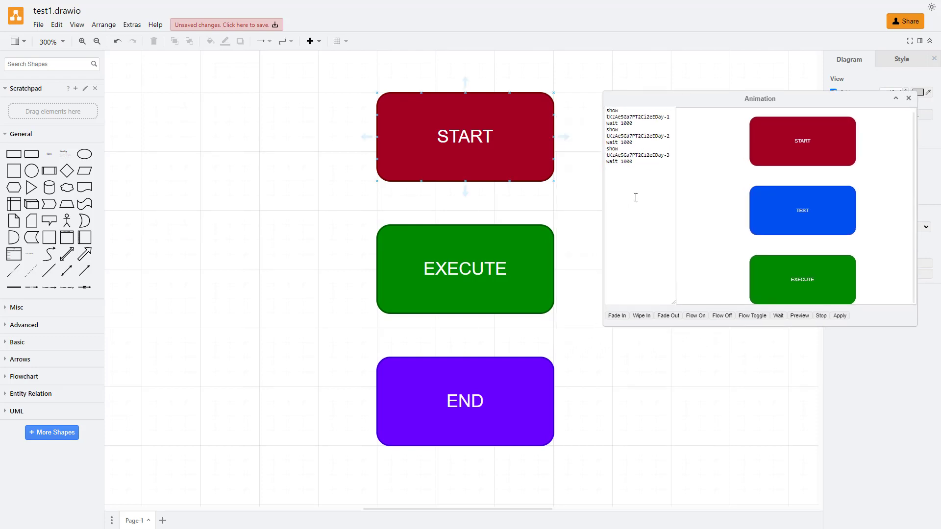
left_click_drag(634, 198, 602, 105)
key("BackSpace")
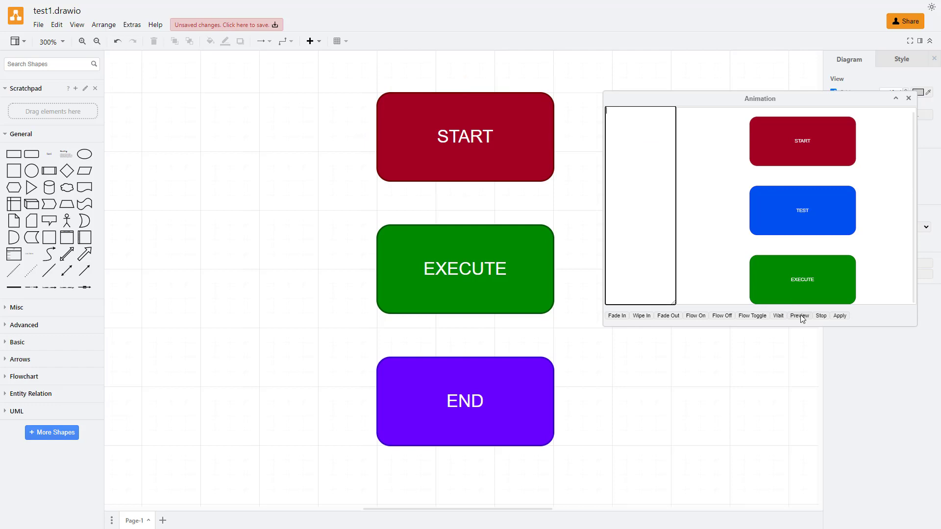
Add fade-in animations for the START, EXECUTE and END boxes in that order.
left_click(553, 134)
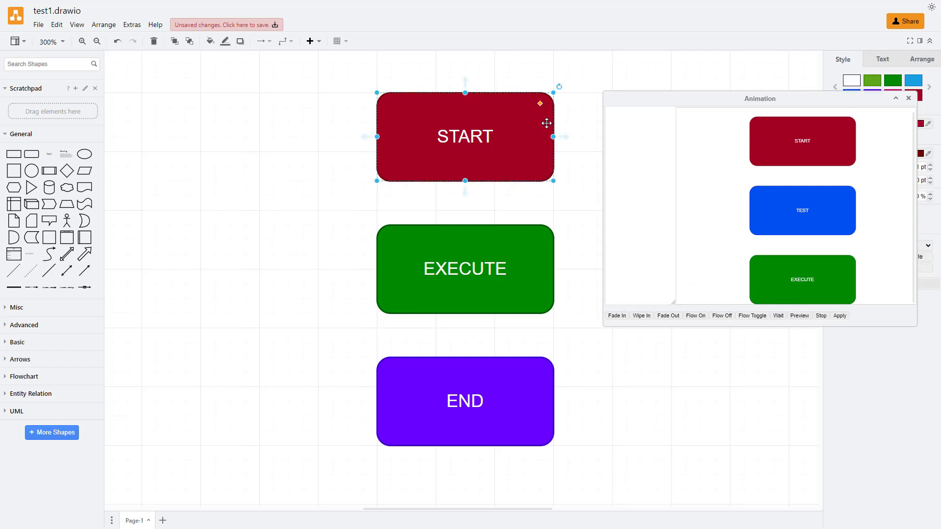
left_click(617, 316)
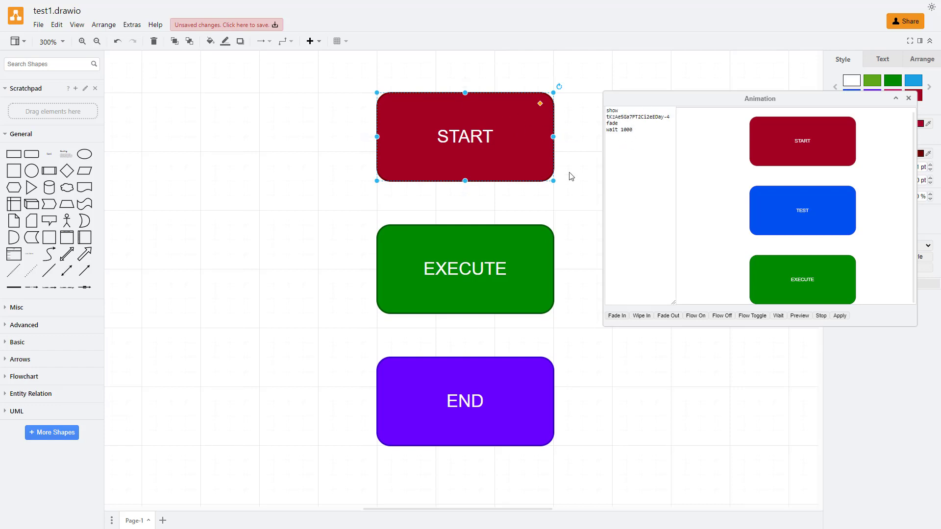
left_click(535, 246)
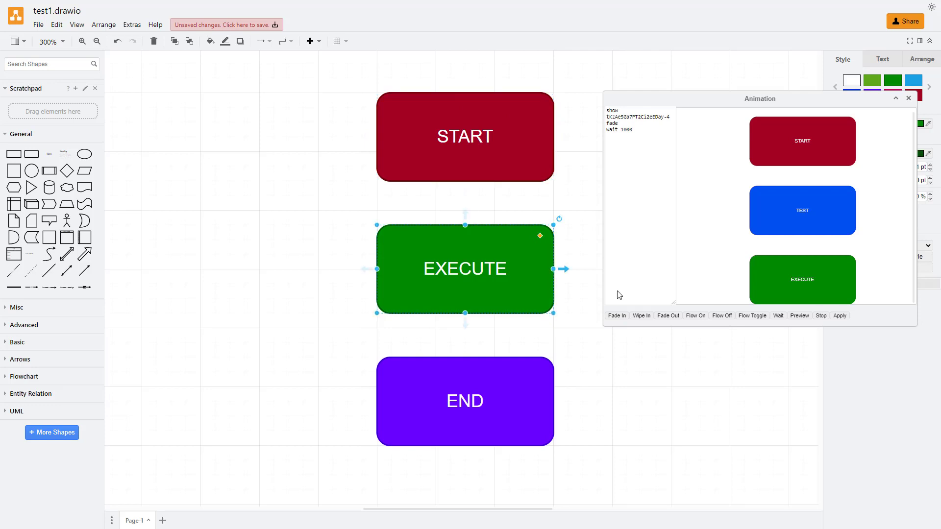
left_click(618, 316)
left_click(513, 387)
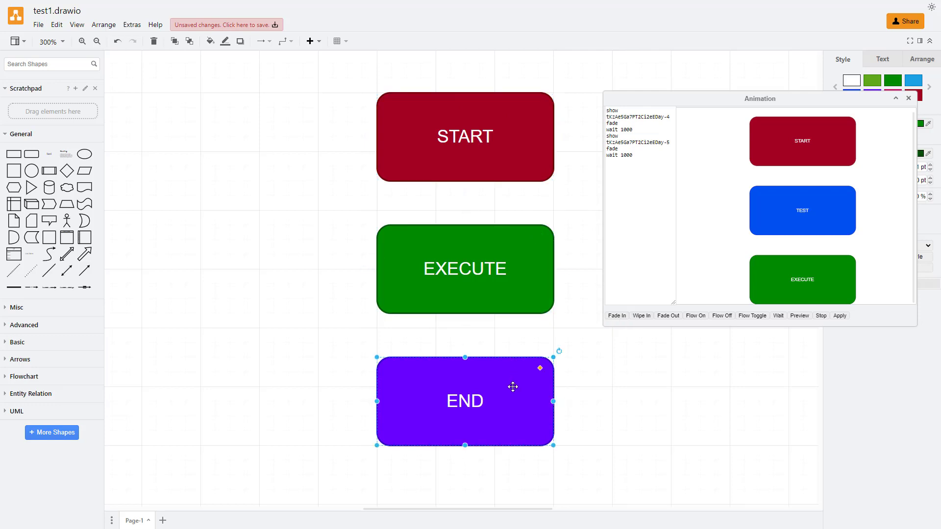
left_click(625, 316)
Preview the fade-in sequence of the three boxes and examine its script.
left_click(538, 104)
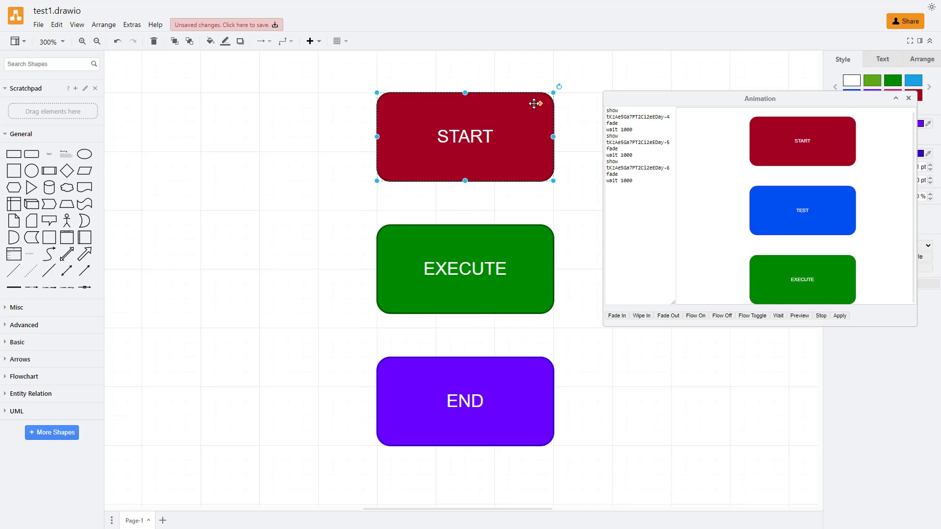
left_click(623, 109)
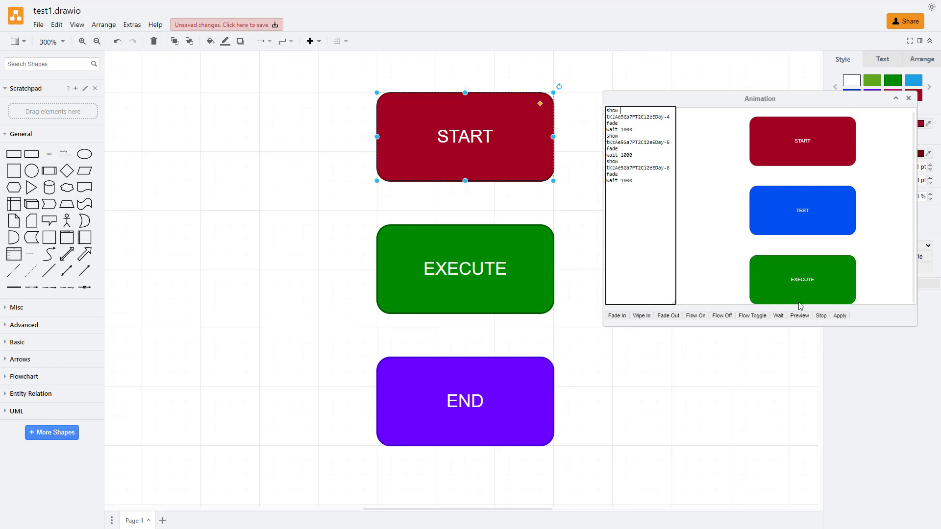
left_click(799, 316)
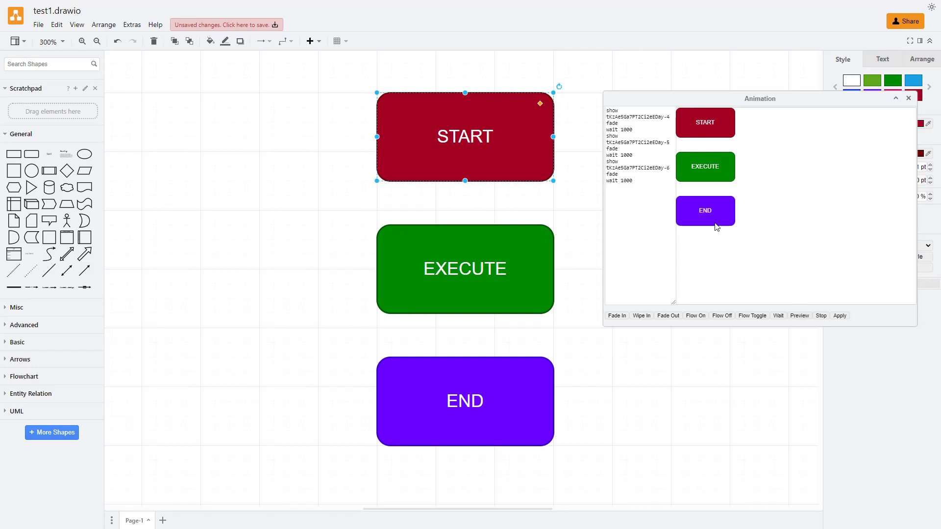
left_click_drag(660, 211, 595, 105)
Set the wait times in the script to 500, 2000 and 4000 and preview the animation.
left_click(640, 135)
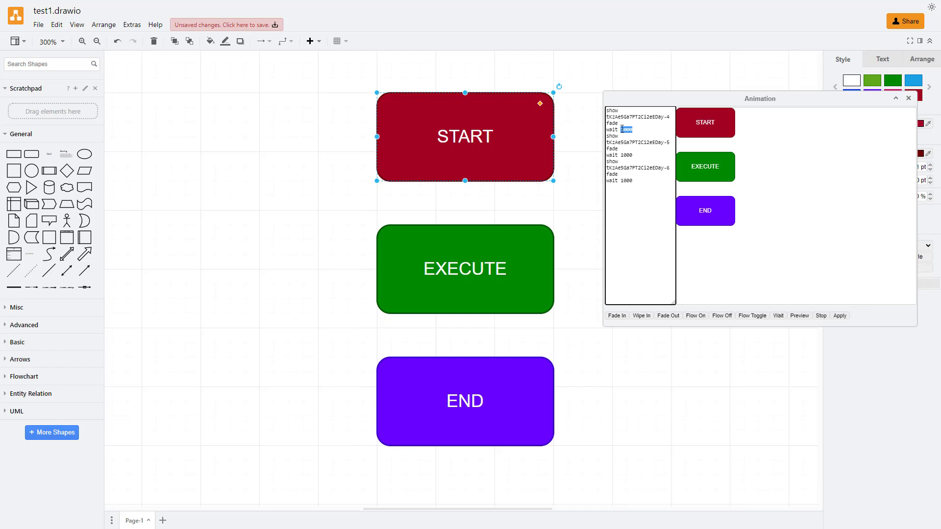
type("5")
left_click_drag(639, 154, 625, 155)
type("2000")
mouse_move(637, 181)
left_mouse_down()
mouse_move(608, 181)
mouse_move(622, 178)
left_mouse_up()
type("3000")
left_click(795, 314)
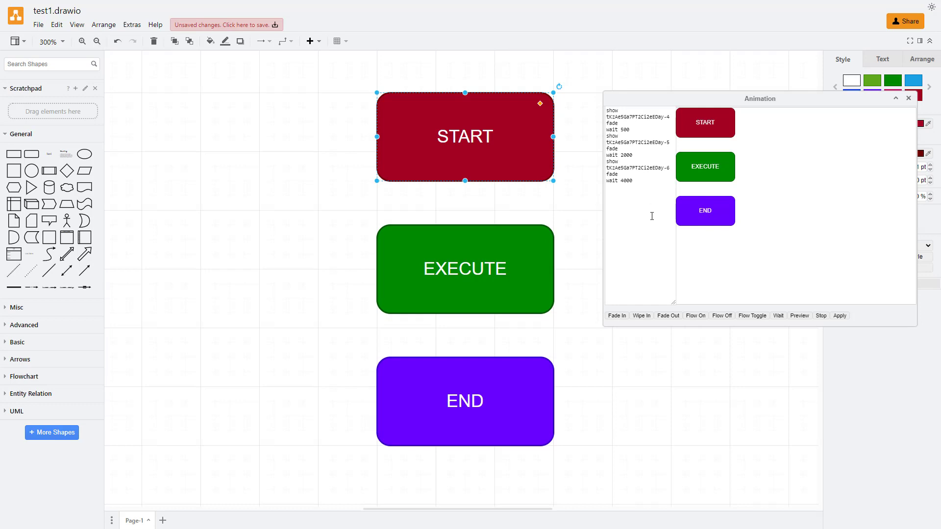
Replace the animation script with wipe-ins for START and EXECUTE plus a fade-in for END, and preview it.
left_click_drag(653, 215, 598, 88)
key("Delete")
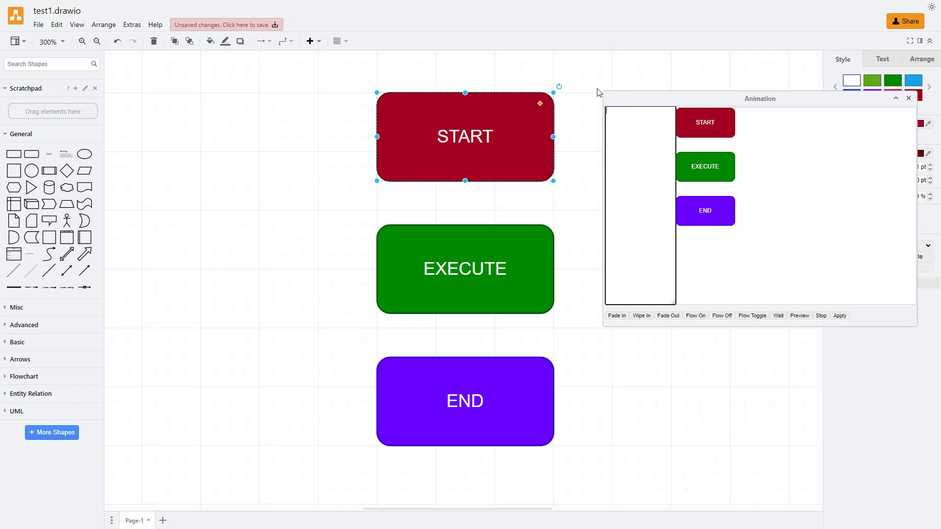
left_click(646, 319)
left_click(528, 259)
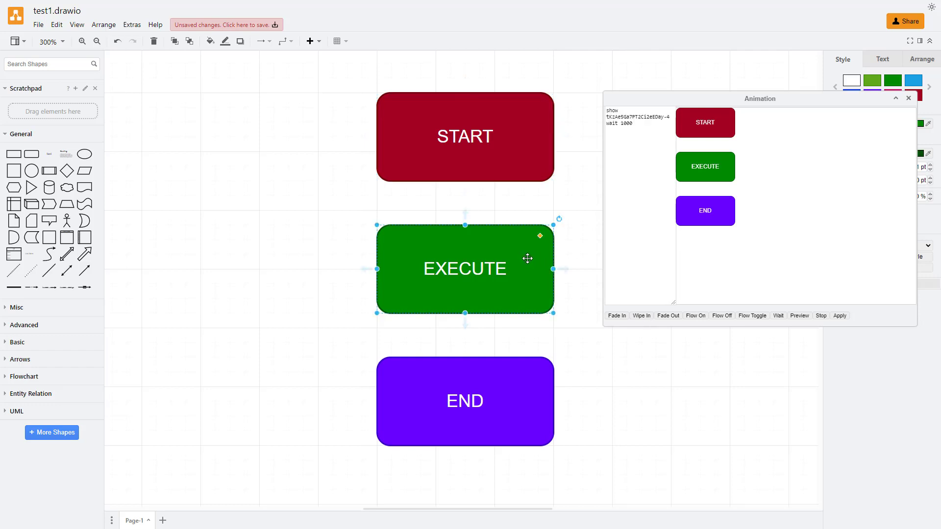
left_click(641, 319)
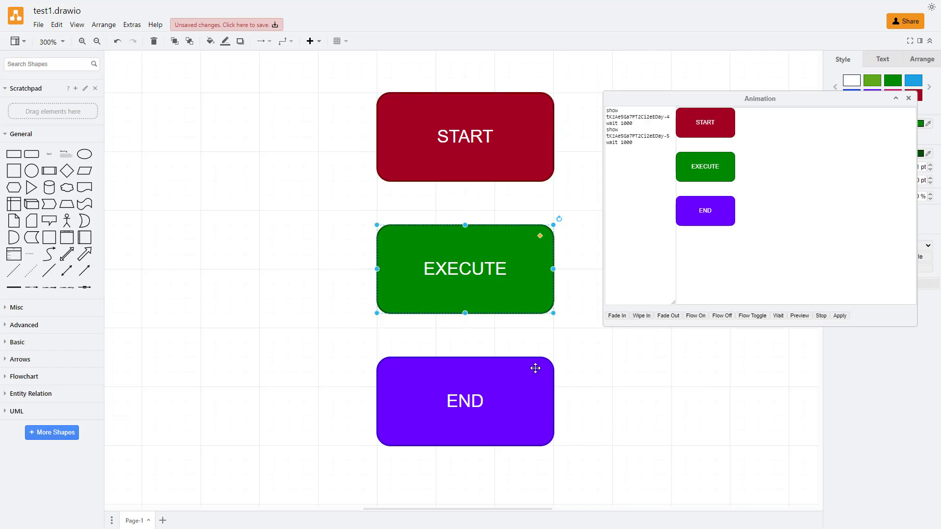
left_click(476, 397)
left_click(613, 317)
left_click(532, 135)
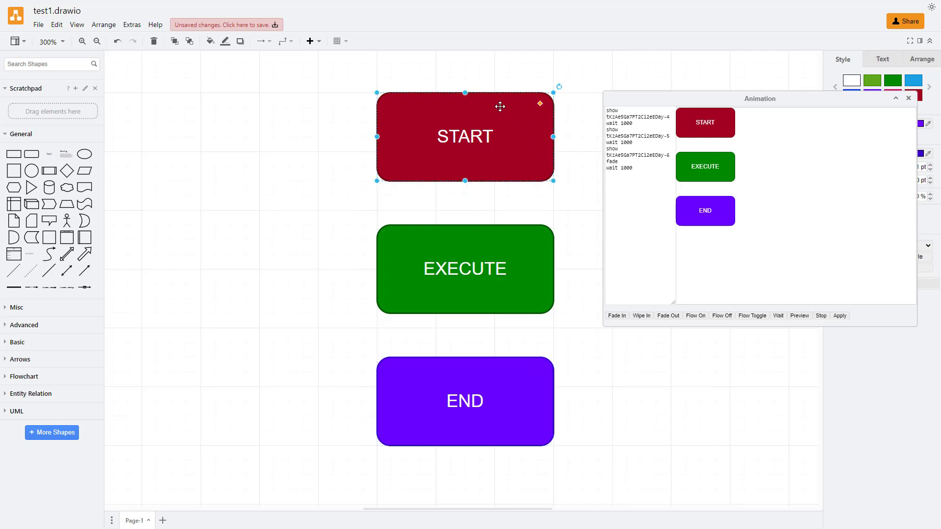
left_click(799, 318)
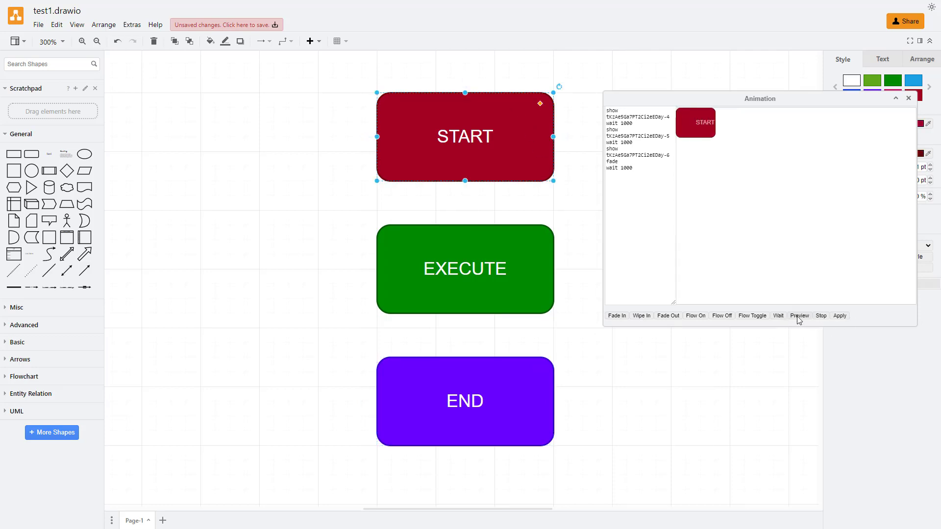